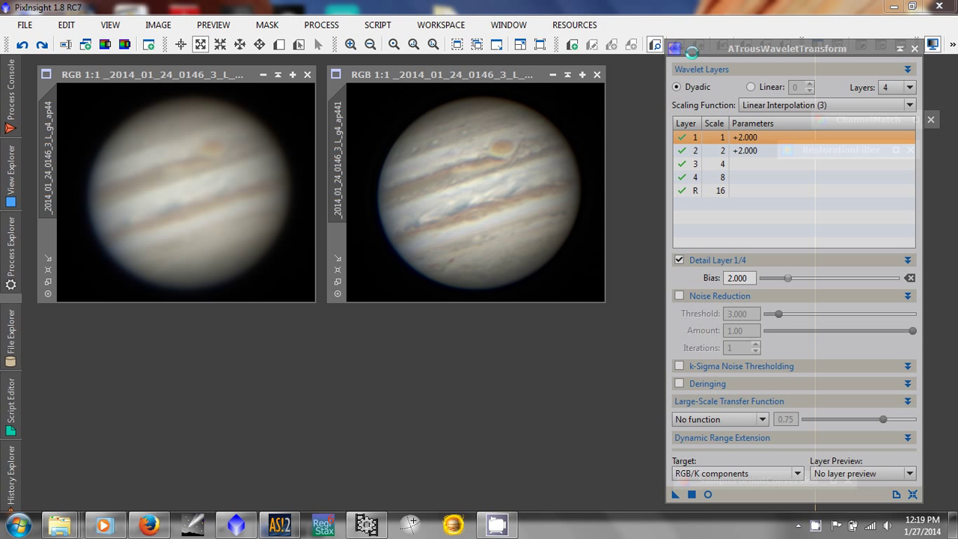
- Reposition the ATrousWaveletTransform panel and open a real-time preview of the +2.000 layer 1–2 sharpening
left_click_drag(727, 47, 721, 57)
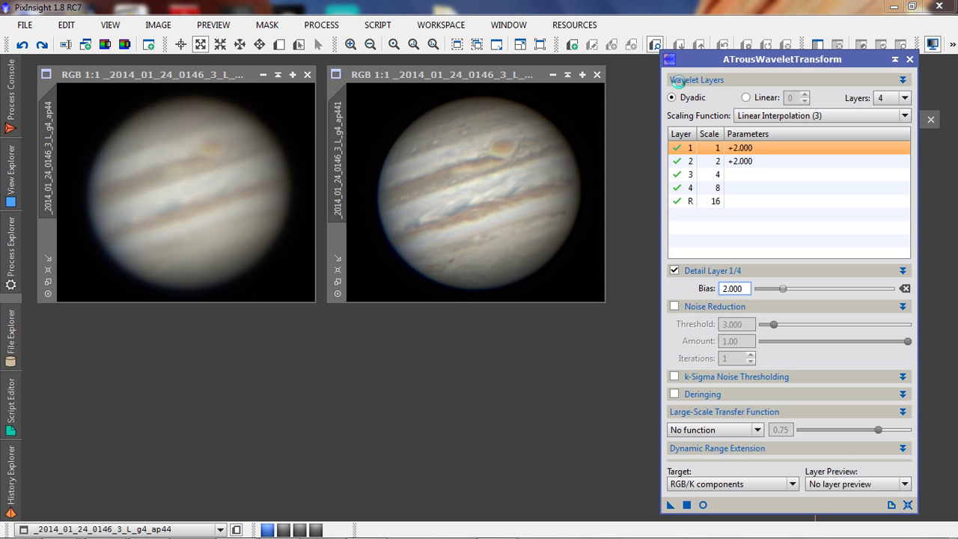
left_click(704, 504)
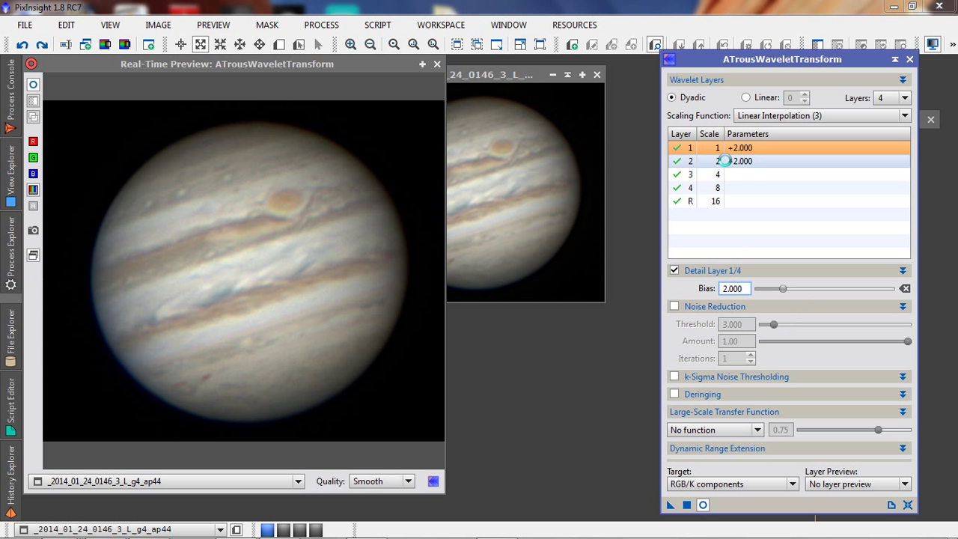
left_click(733, 161)
mouse_move(782, 289)
left_mouse_down()
mouse_move(853, 301)
mouse_move(781, 293)
left_mouse_up()
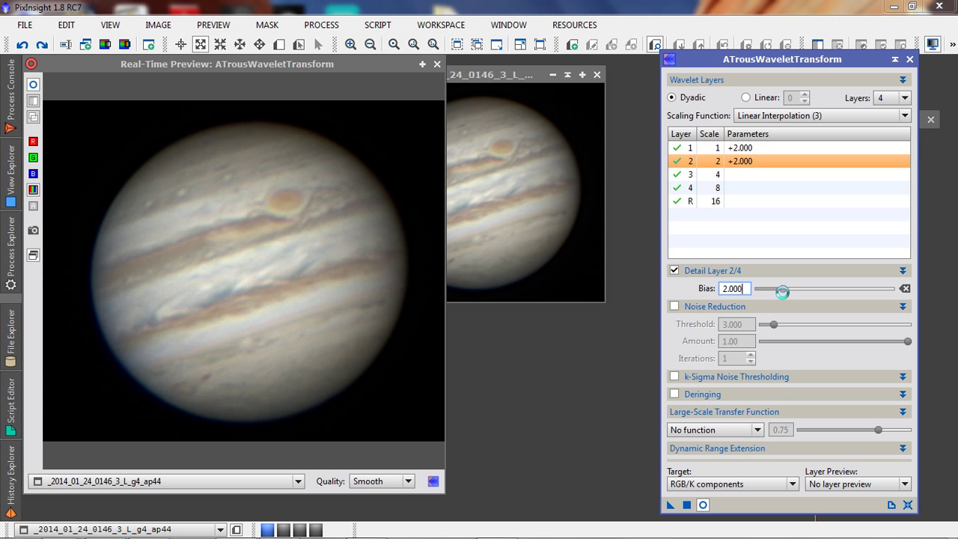
left_click(733, 148)
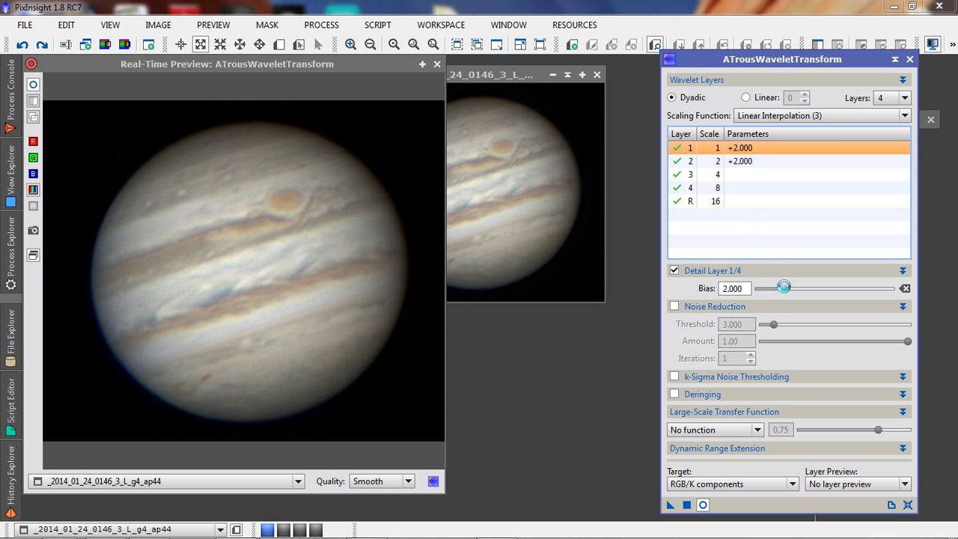
left_click_drag(783, 287, 838, 292)
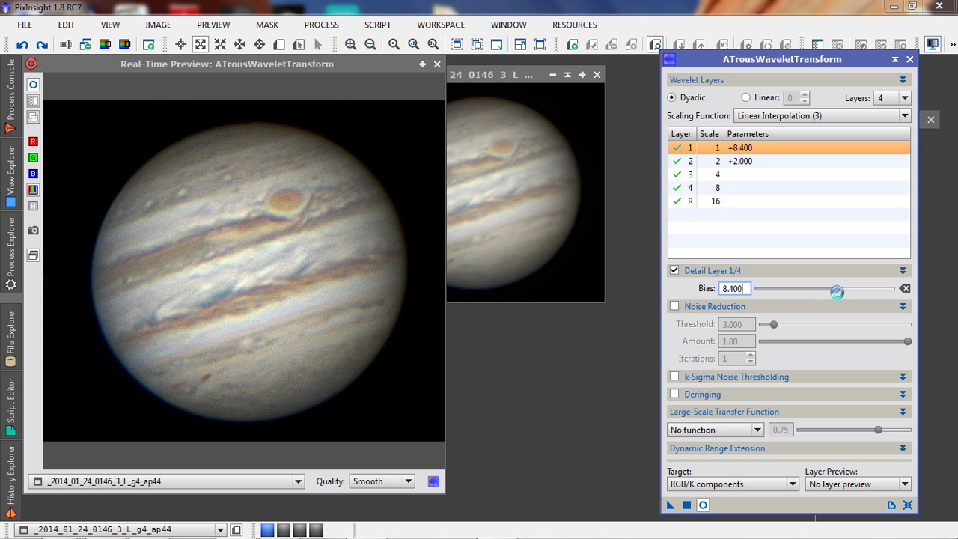
left_click_drag(835, 293, 786, 291)
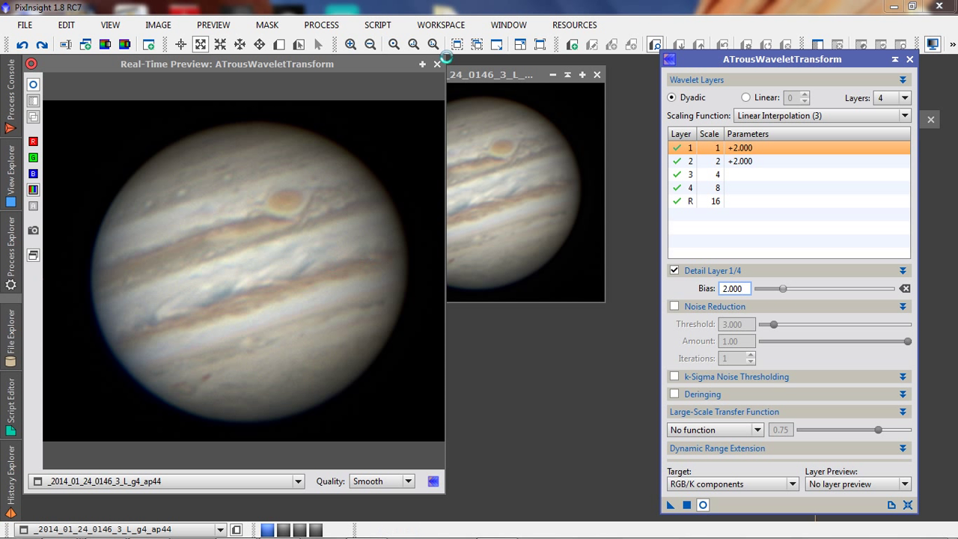
- Close the live preview, then switch layer 1 noise reduction on and back off
left_click(437, 63)
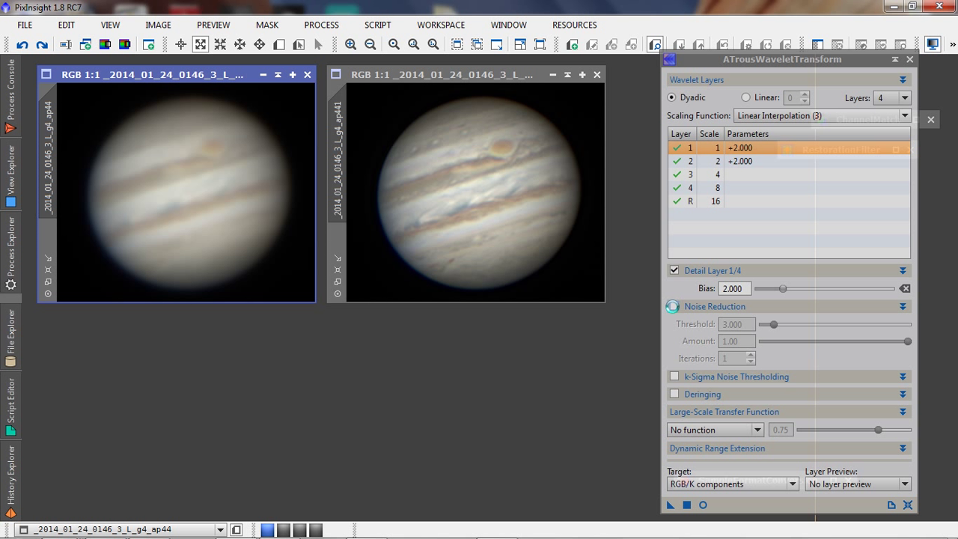
left_click(671, 306)
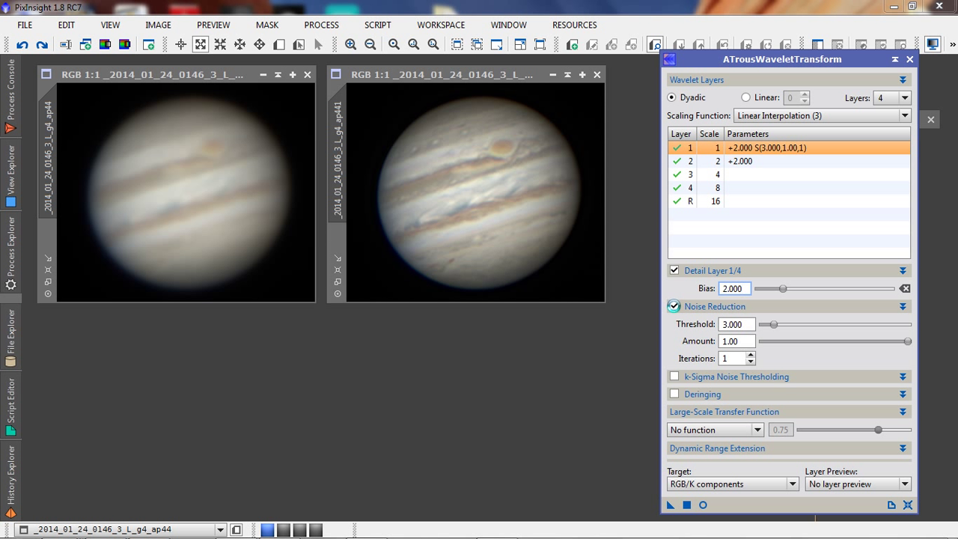
left_click(673, 307)
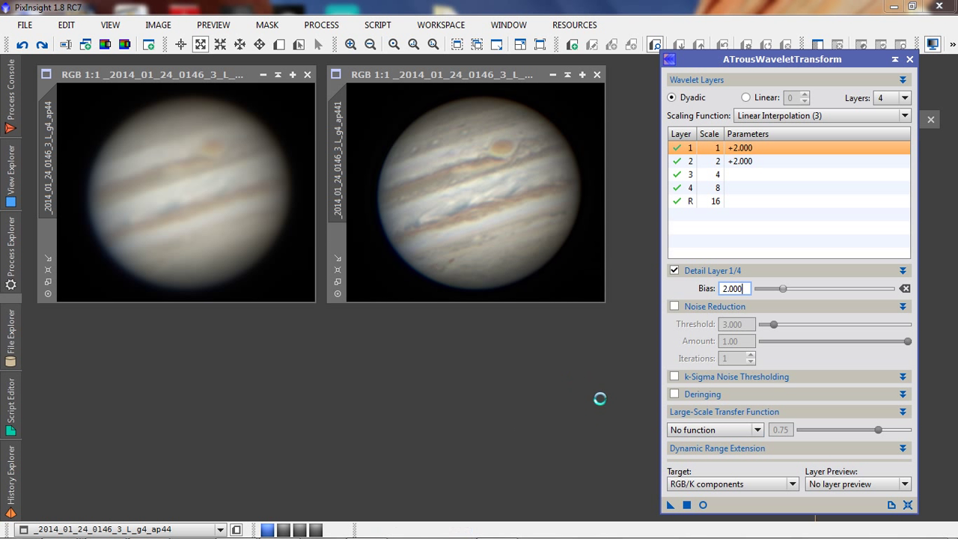
- Reopen the real-time preview and try the Hyperbolic and Base-10 Logarithm large-scale transfer functions
left_click(700, 507)
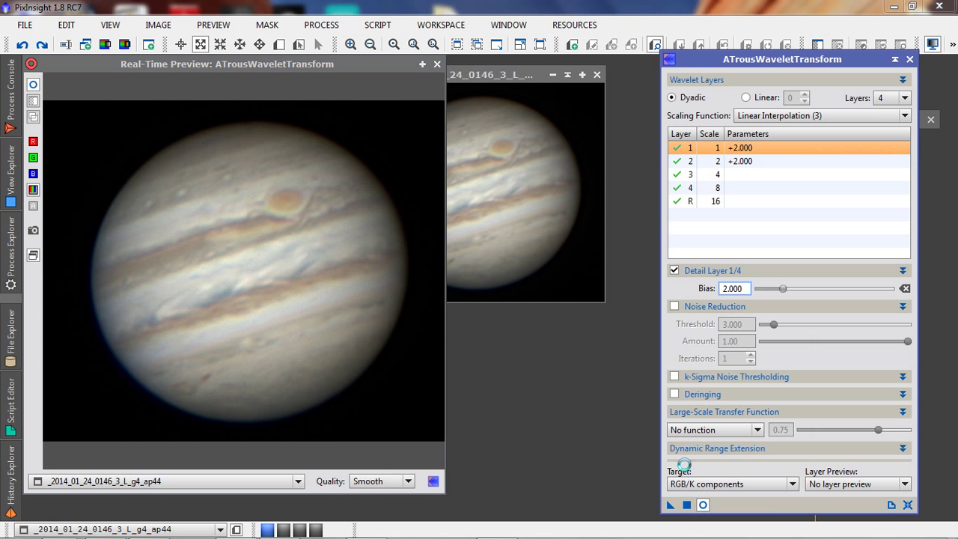
left_click(697, 428)
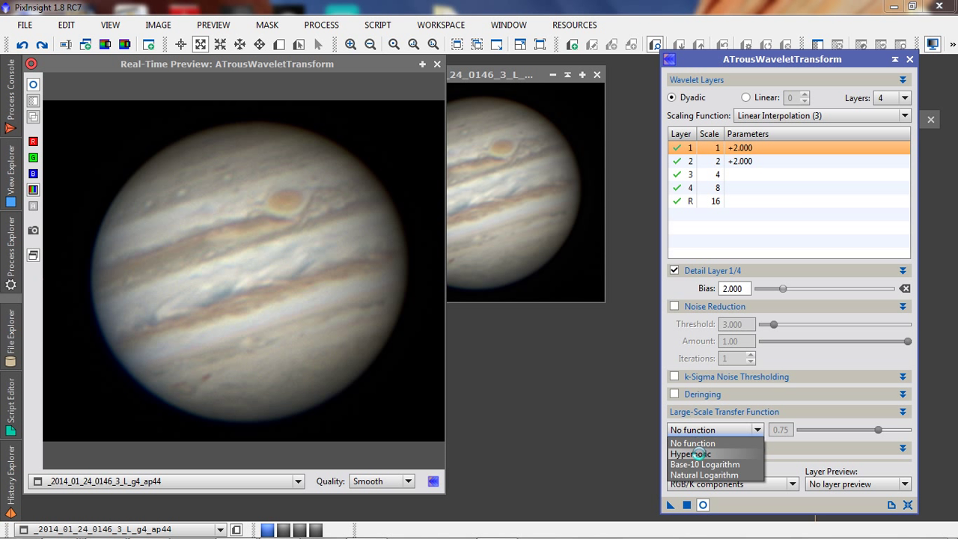
left_click(698, 453)
left_click(690, 430)
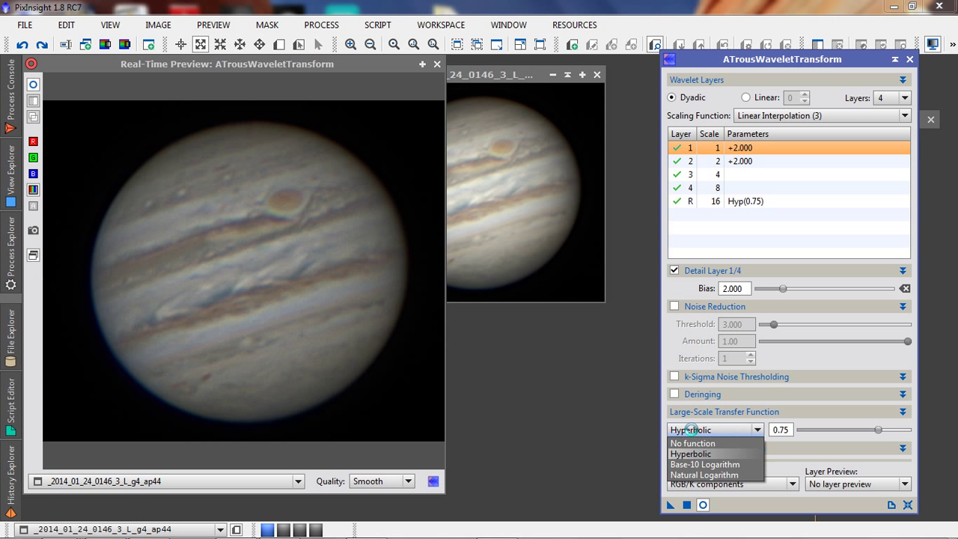
left_click(689, 464)
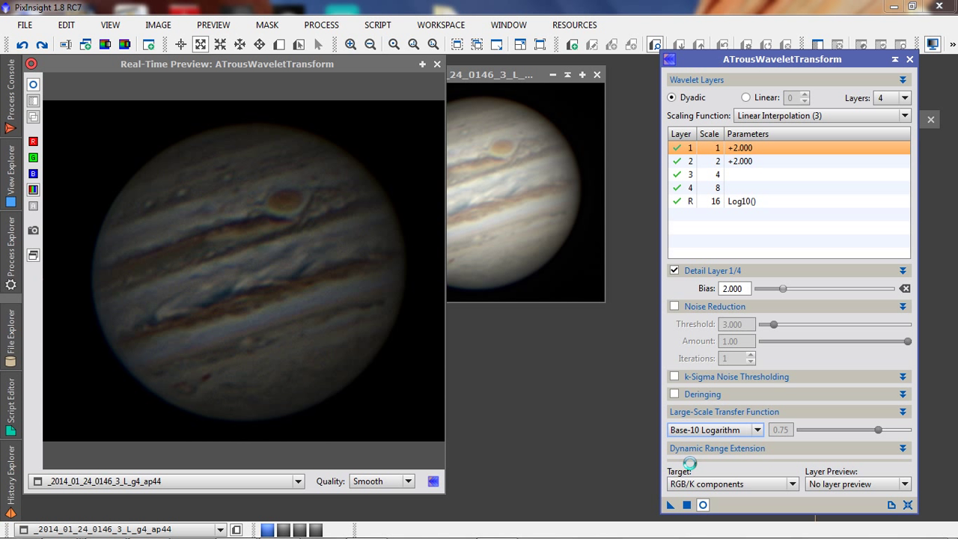
- Try Natural Logarithm, then set the large-scale transfer function to No function
left_click(703, 428)
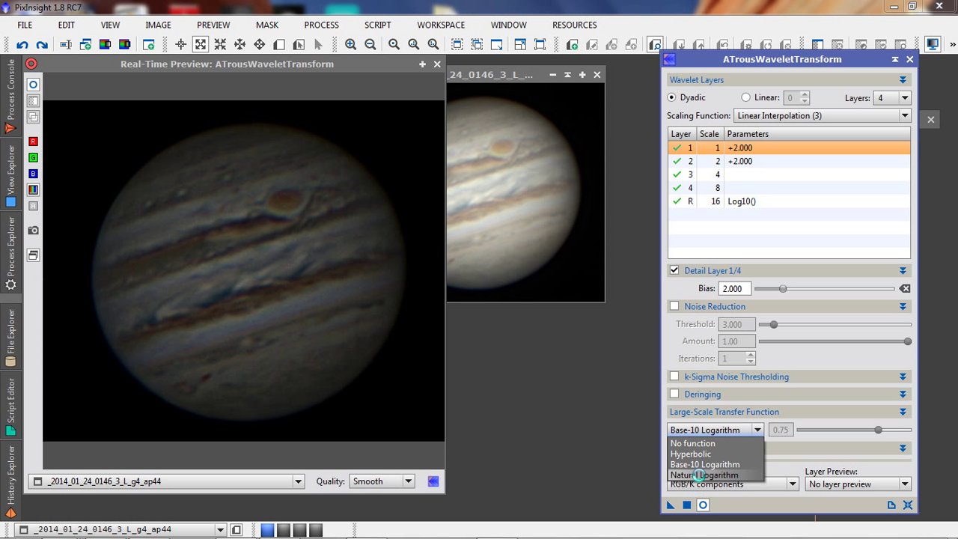
left_click(700, 470)
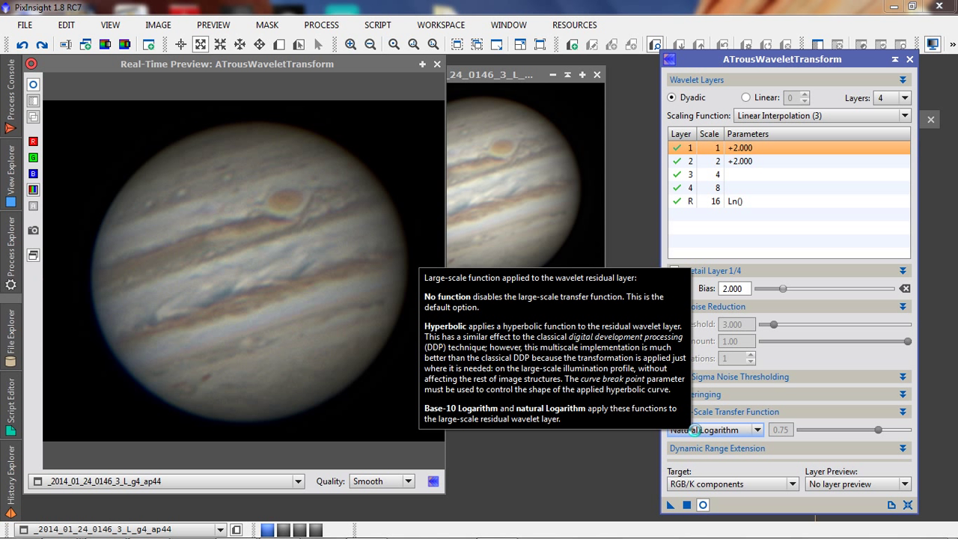
left_click(694, 431)
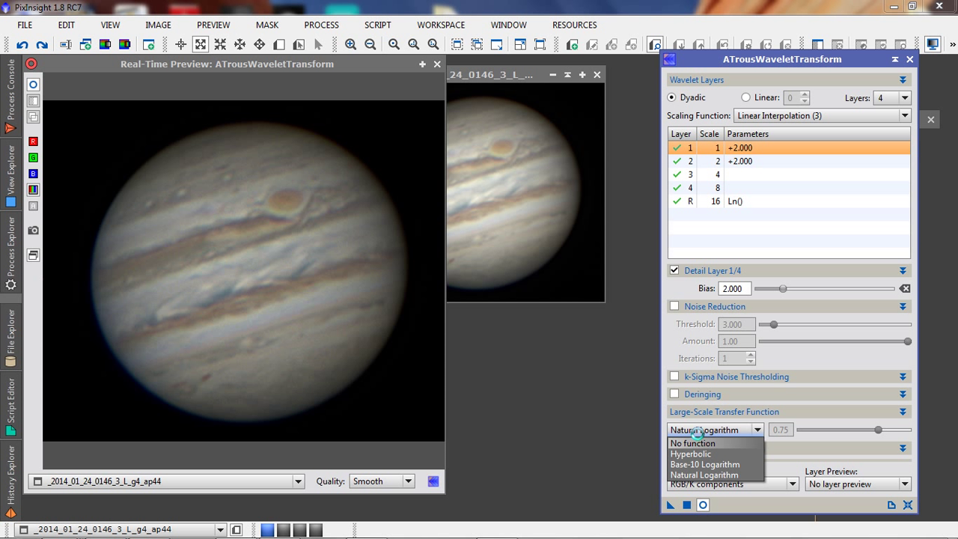
left_click(696, 432)
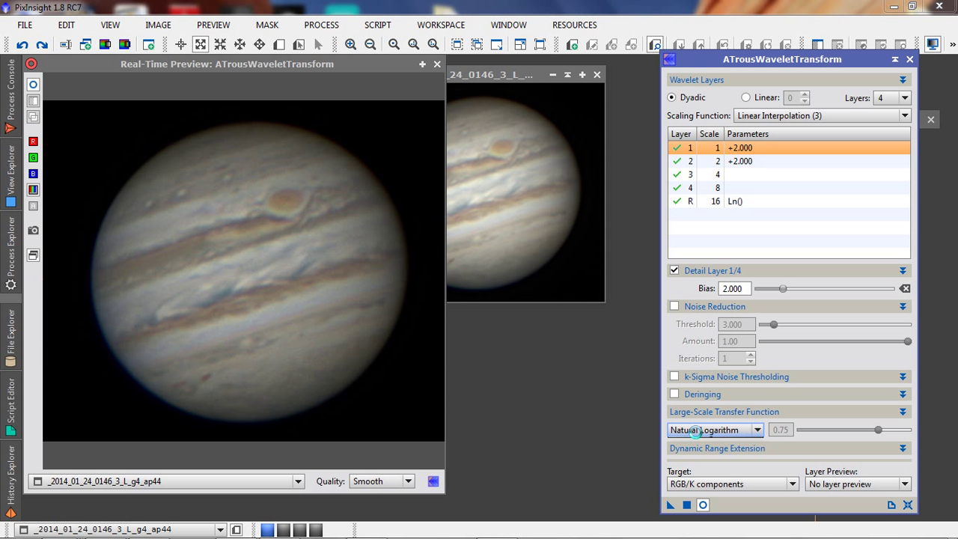
left_click(684, 443)
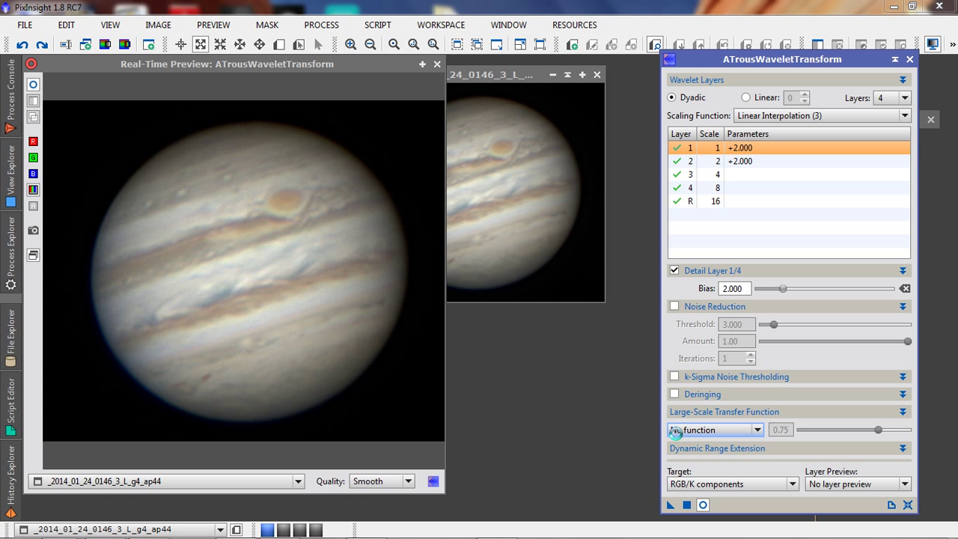
- Keep the target on RGB/K components and close the real-time preview
left_click(714, 482)
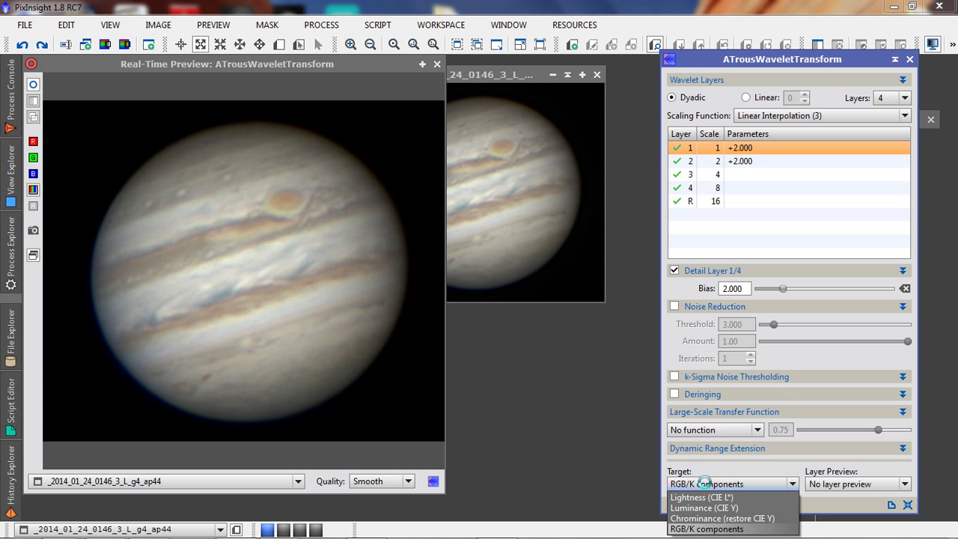
left_click(704, 484)
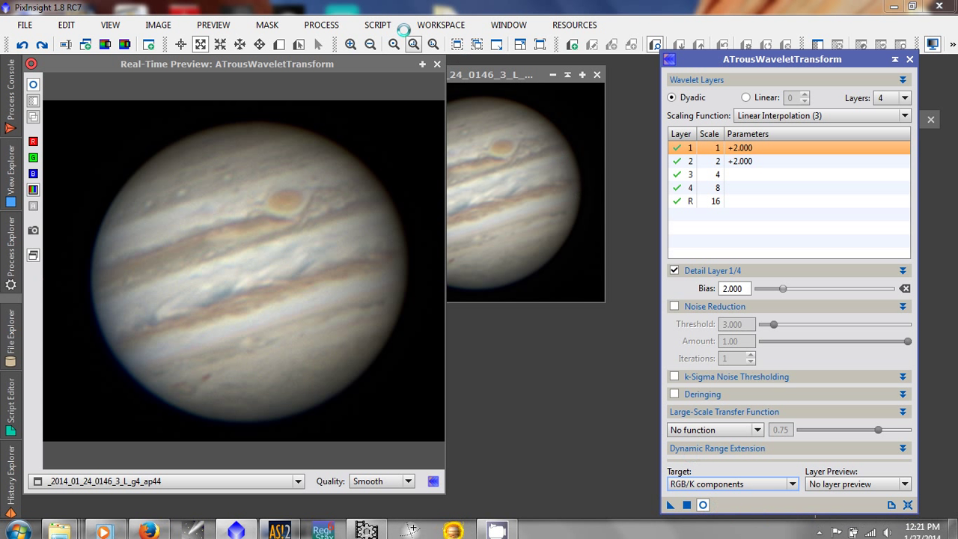
left_click(437, 64)
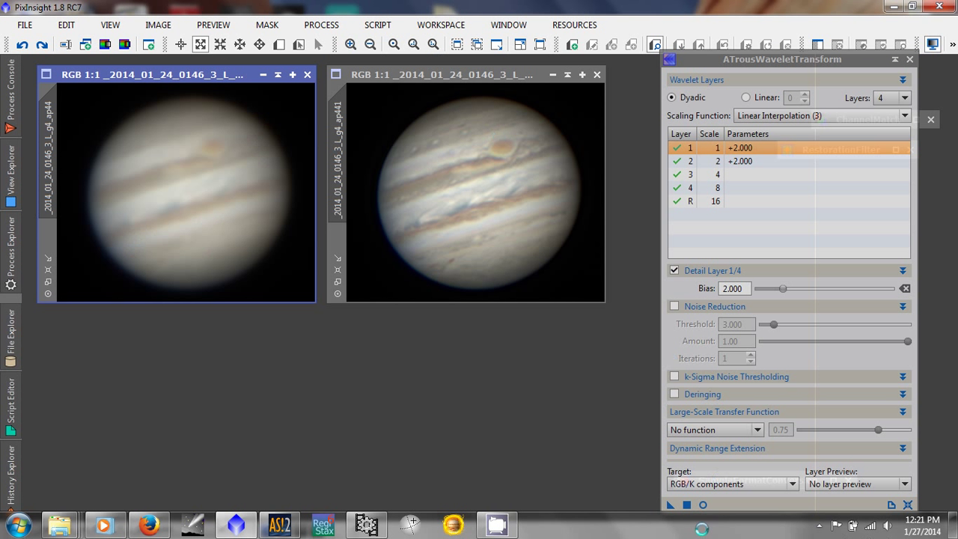
- Apply the wavelet sharpening to the left Jupiter image via a new instance
left_click_drag(672, 504, 263, 243)
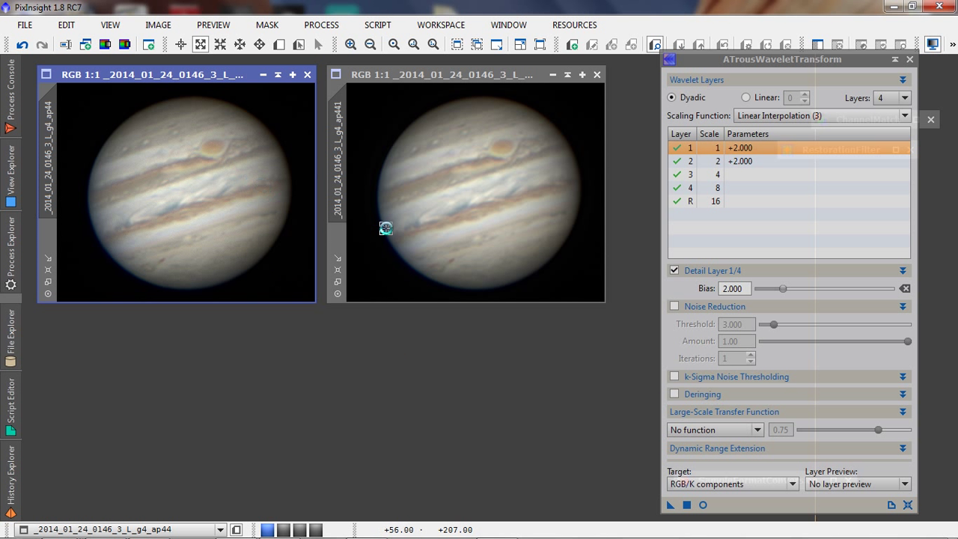
left_click_drag(739, 54, 740, 28)
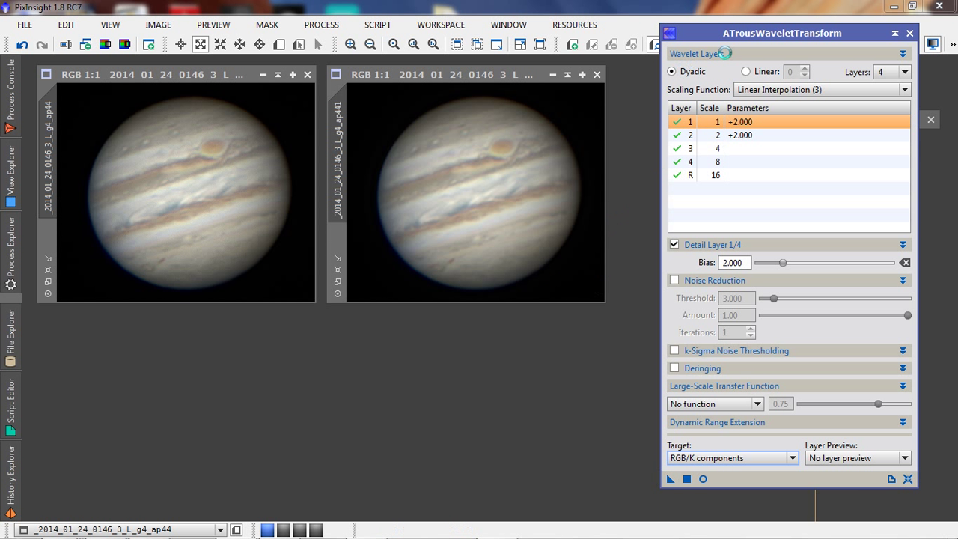
left_click_drag(732, 33, 731, 32)
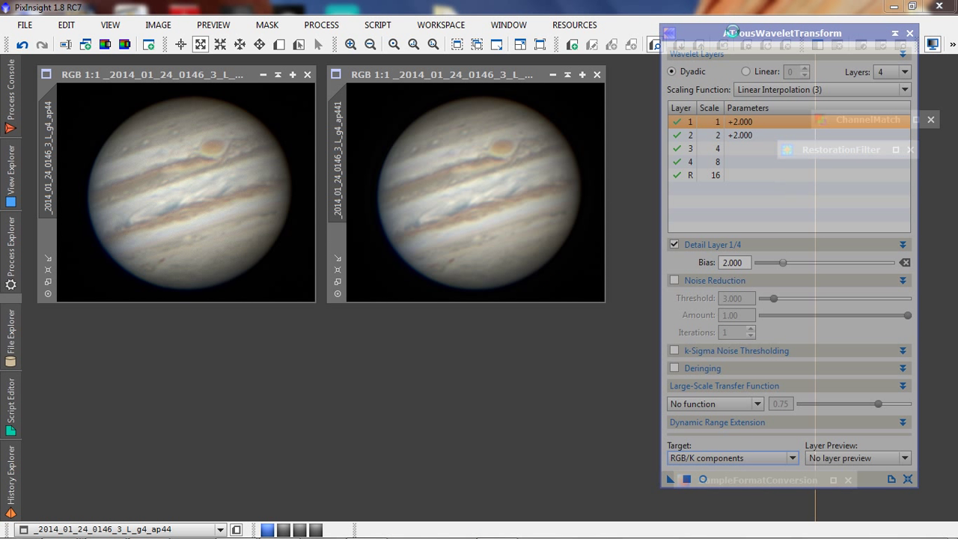